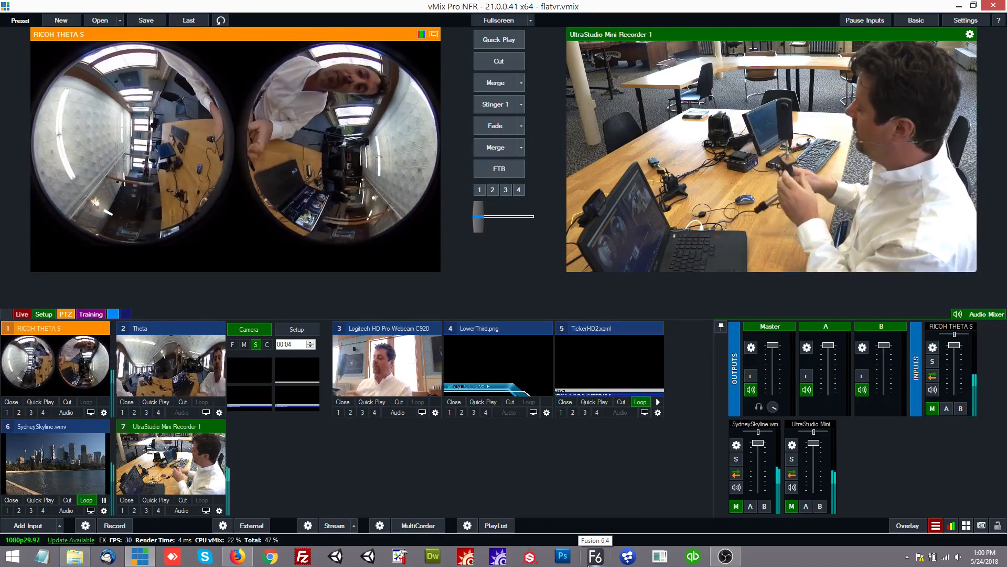
- Load the stitched Theta input (input 2) into Preview instead of the dual-fisheye feed
mouse_move(1006, 566)
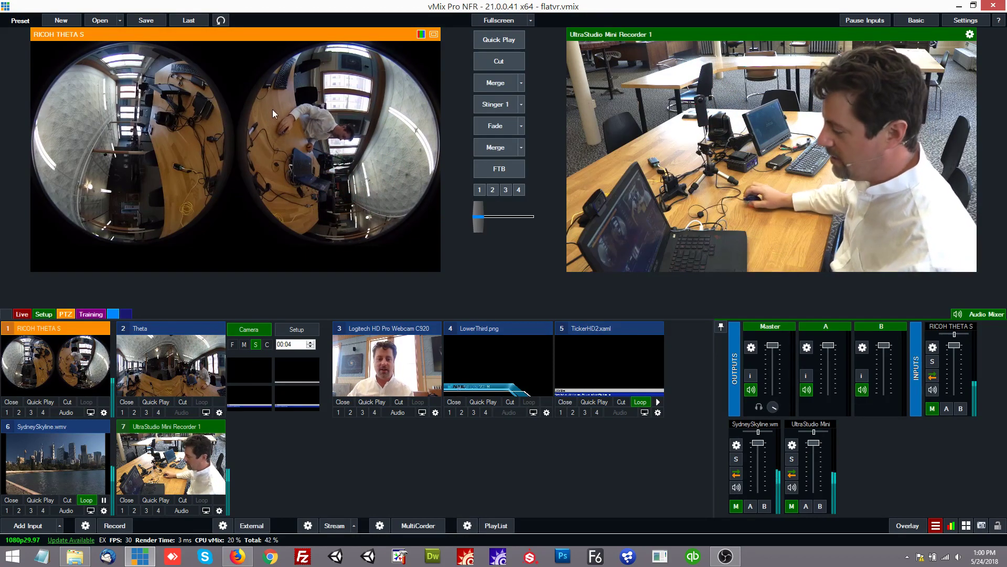
left_click(187, 366)
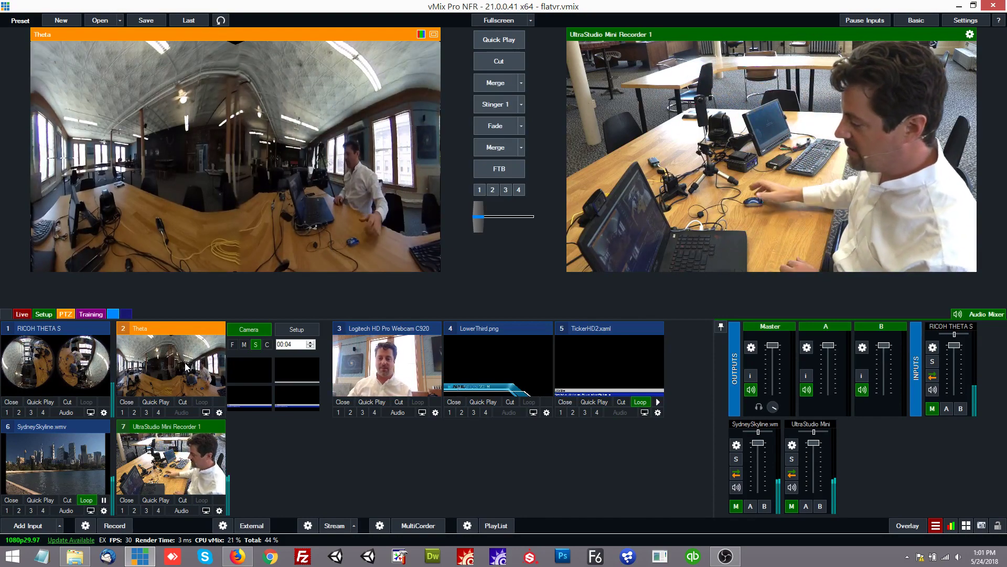
left_click(509, 65)
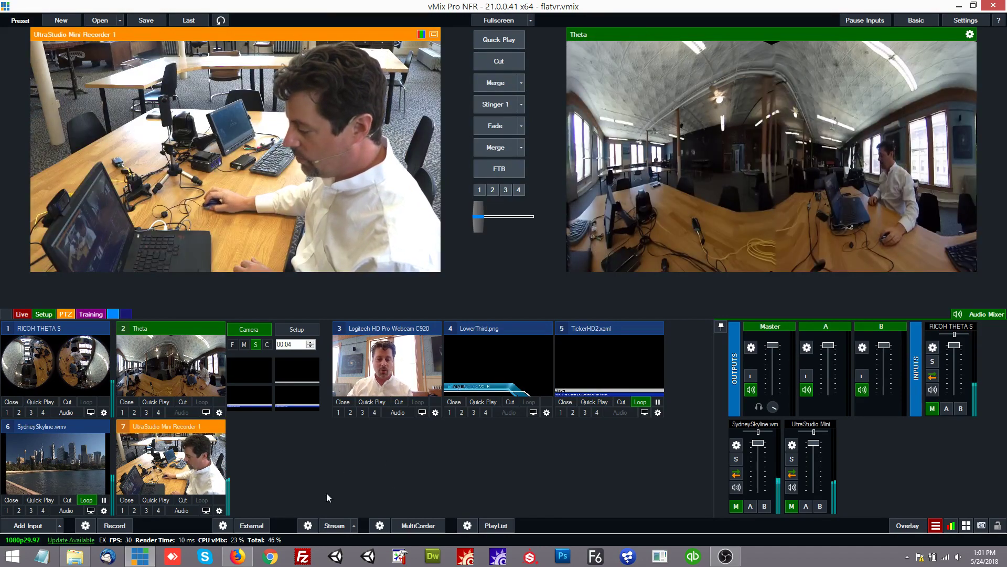
- Create the Facebook 360 Live Stream, start streaming to all destinations, and begin adding an input
left_click(308, 525)
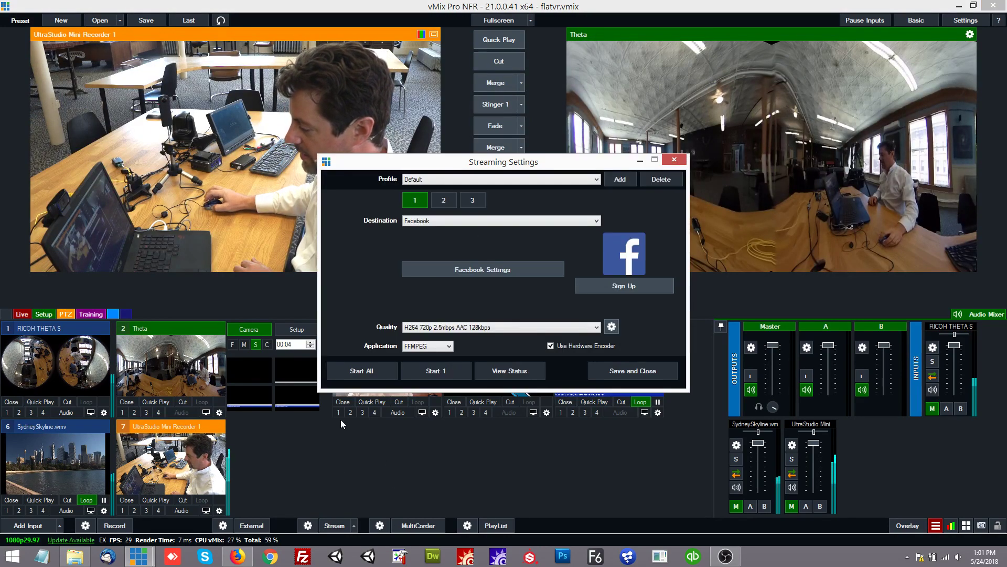
left_click(483, 269)
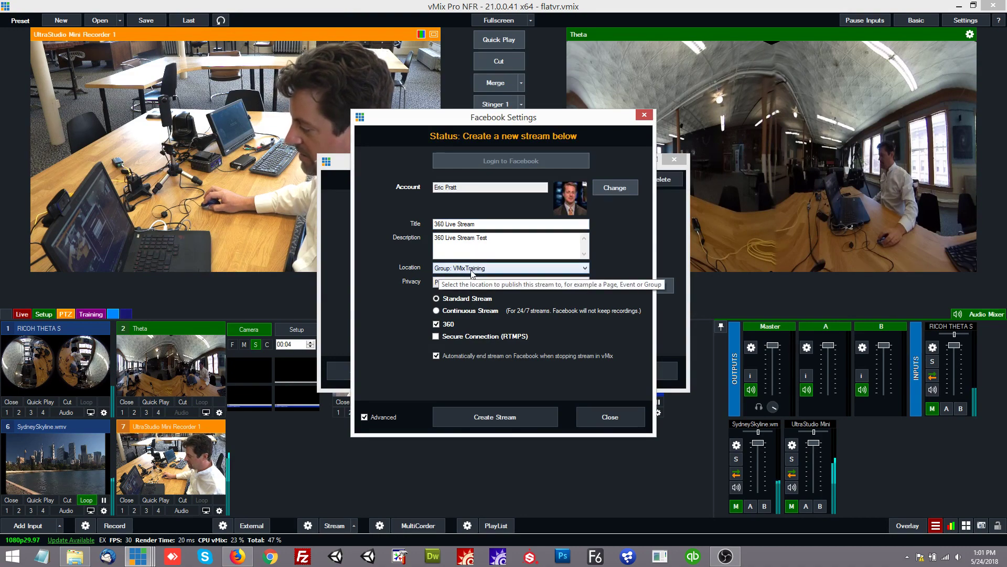
left_click(514, 417)
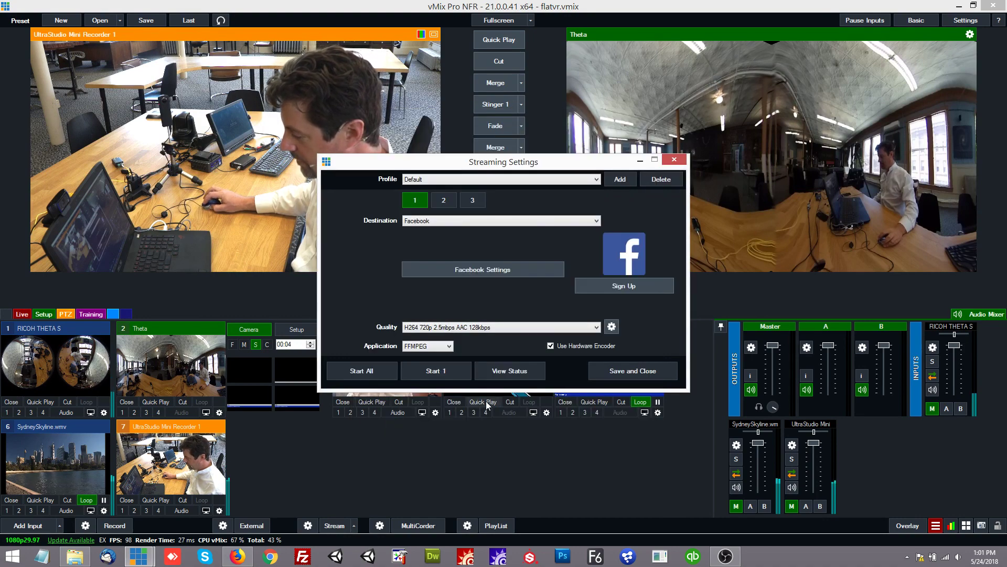
left_click(367, 371)
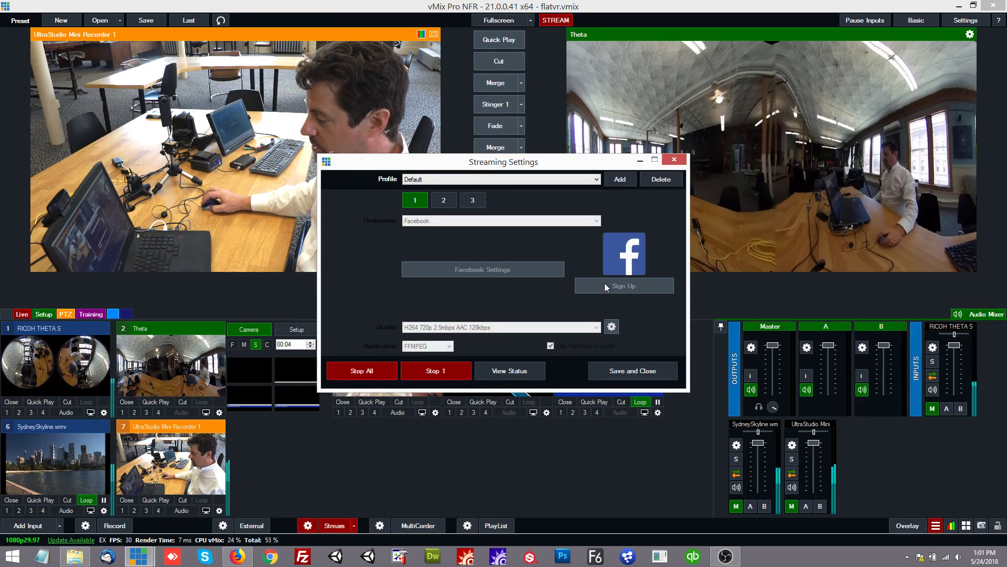
left_click(675, 160)
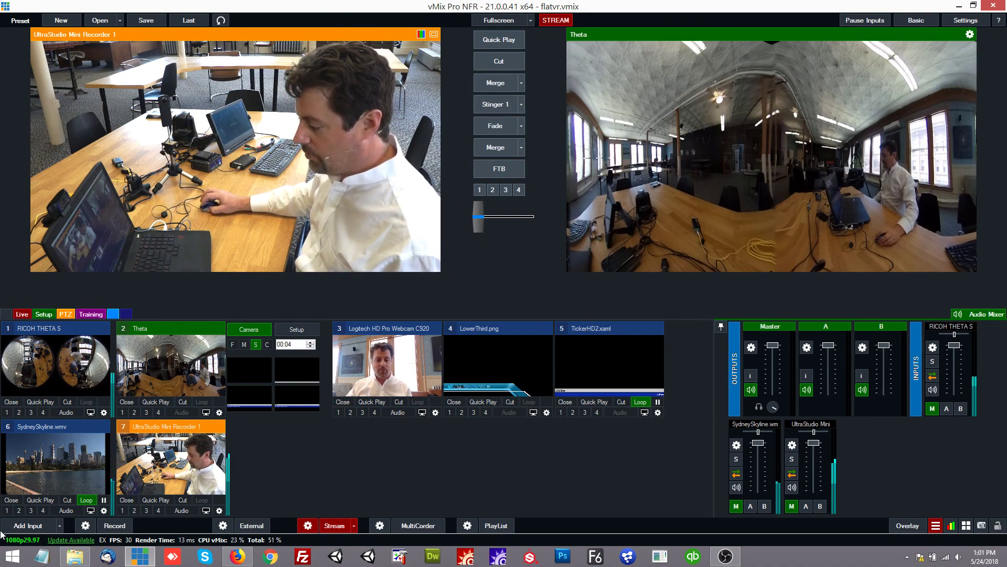
left_click(41, 525)
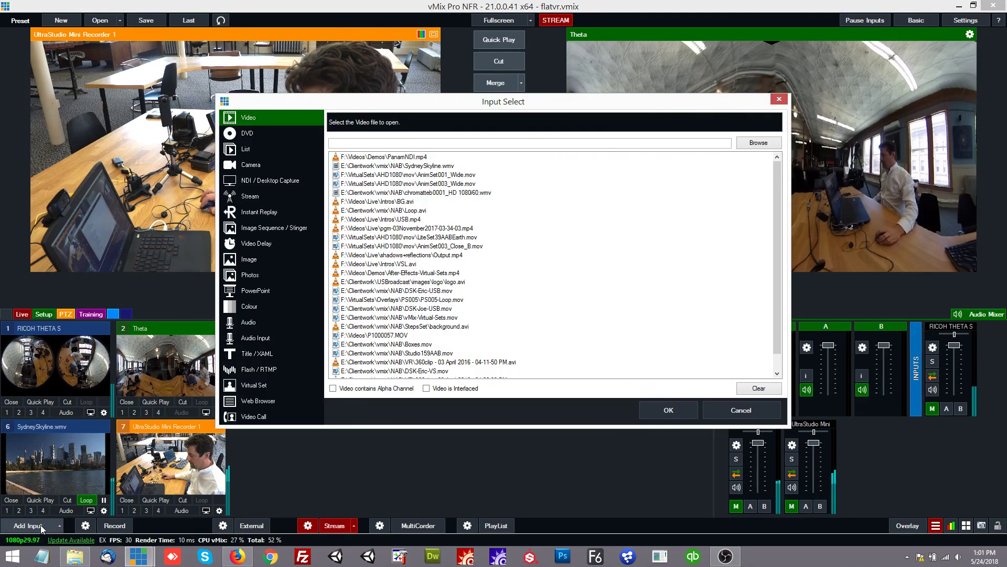
- Add the 360Tools virtual set from F:\VirtualSets\vMix\360Tools as input 8
left_click(252, 388)
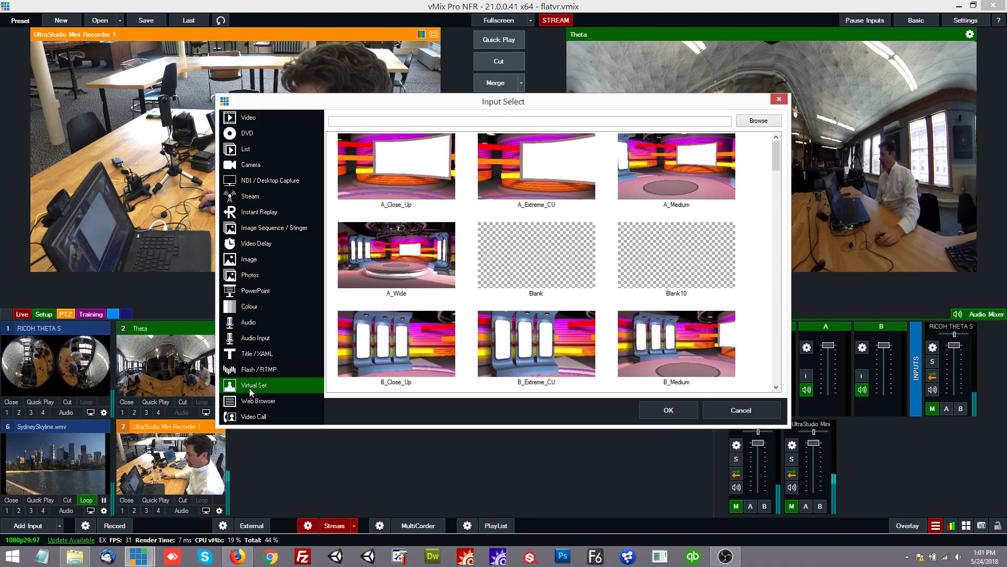
left_click(758, 122)
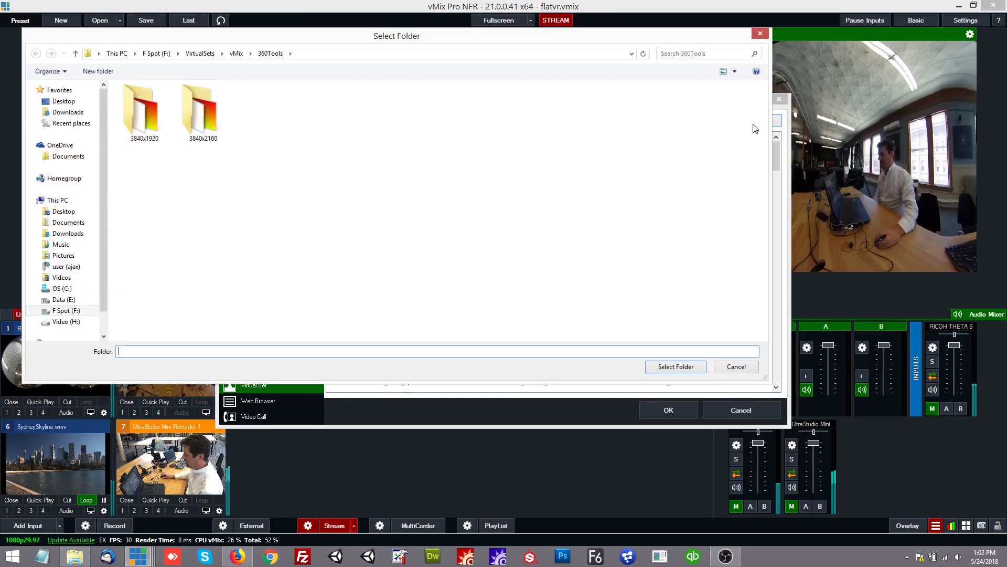
left_click(666, 366)
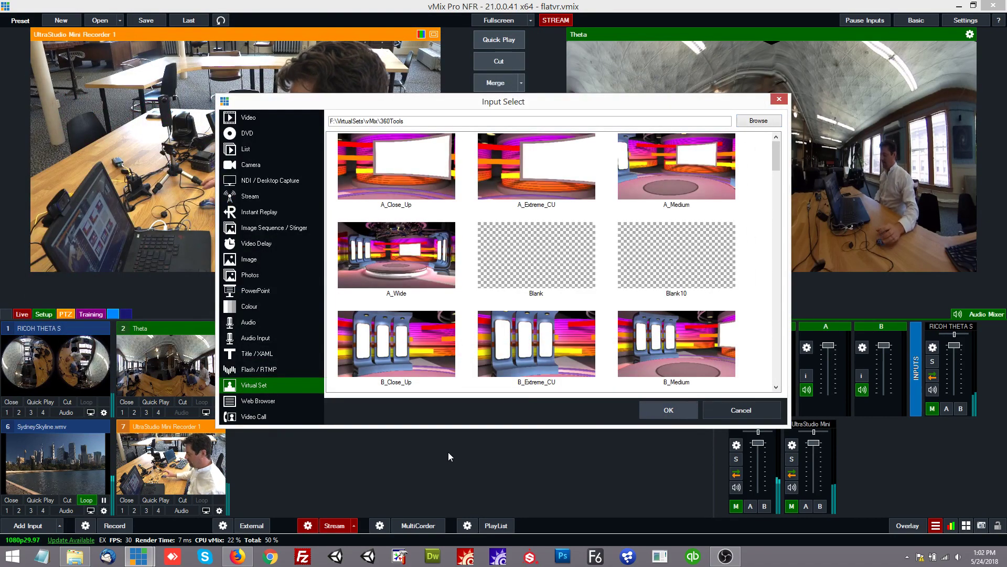
key("Return")
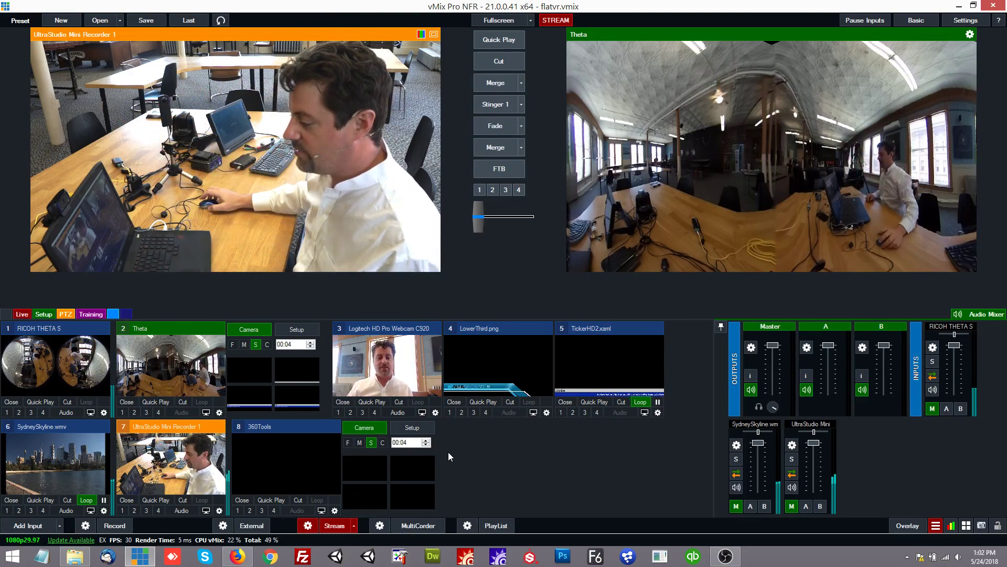
left_click(423, 428)
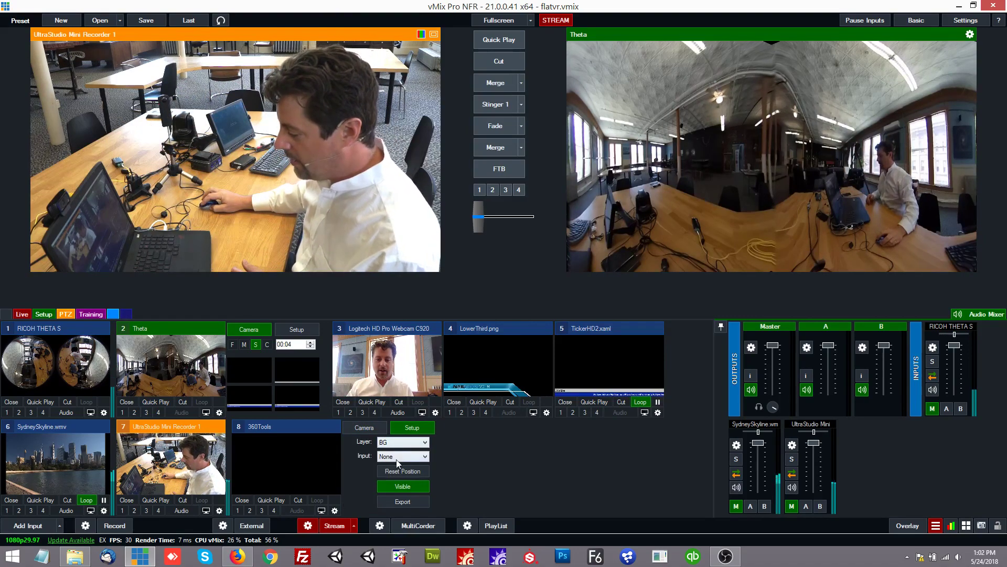
- Set Theta as the 360Tools background layer and put the Logitech webcam in the Center layer
left_click(397, 457)
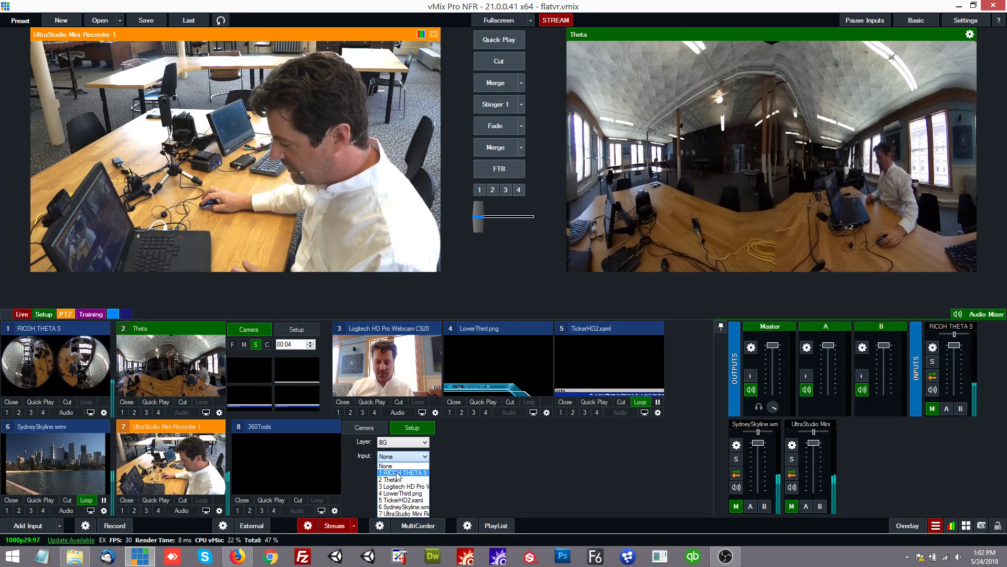
left_click(396, 479)
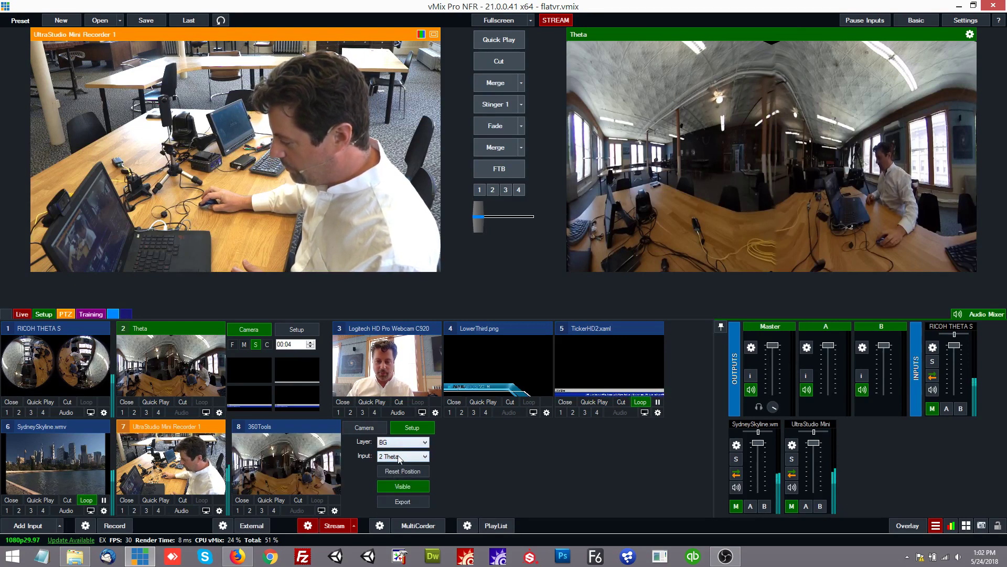
left_click(289, 461)
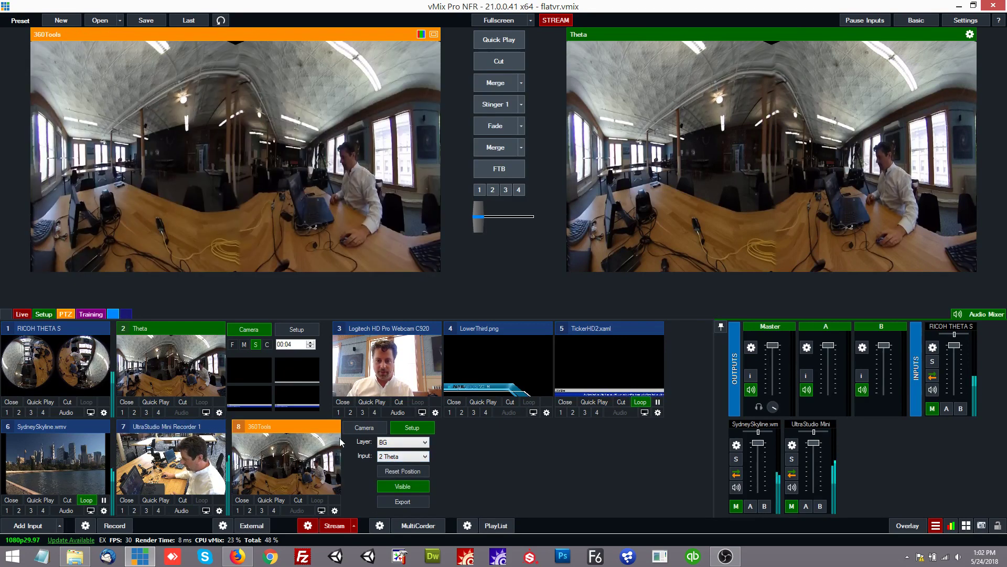
left_click(400, 442)
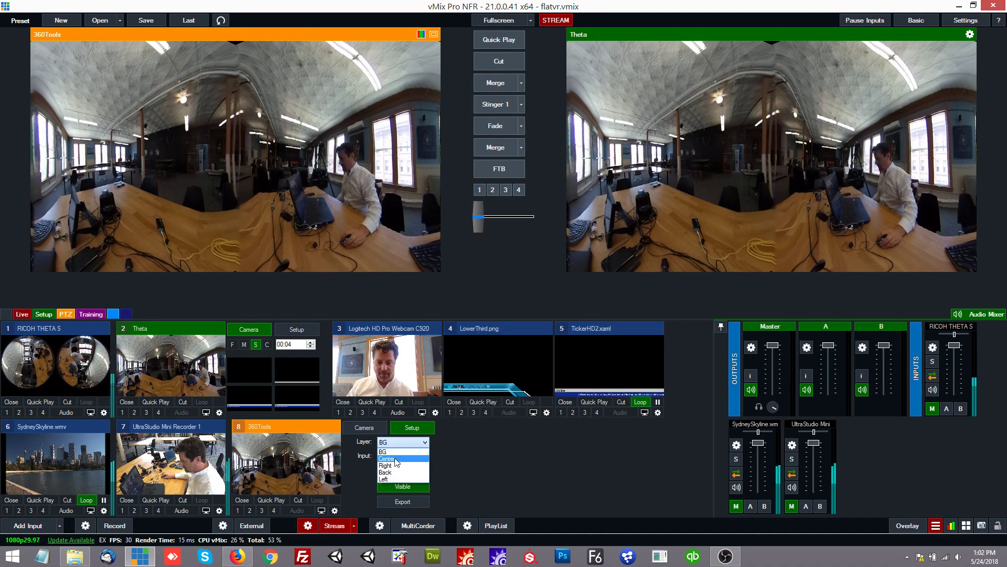
left_click(396, 458)
left_click(399, 456)
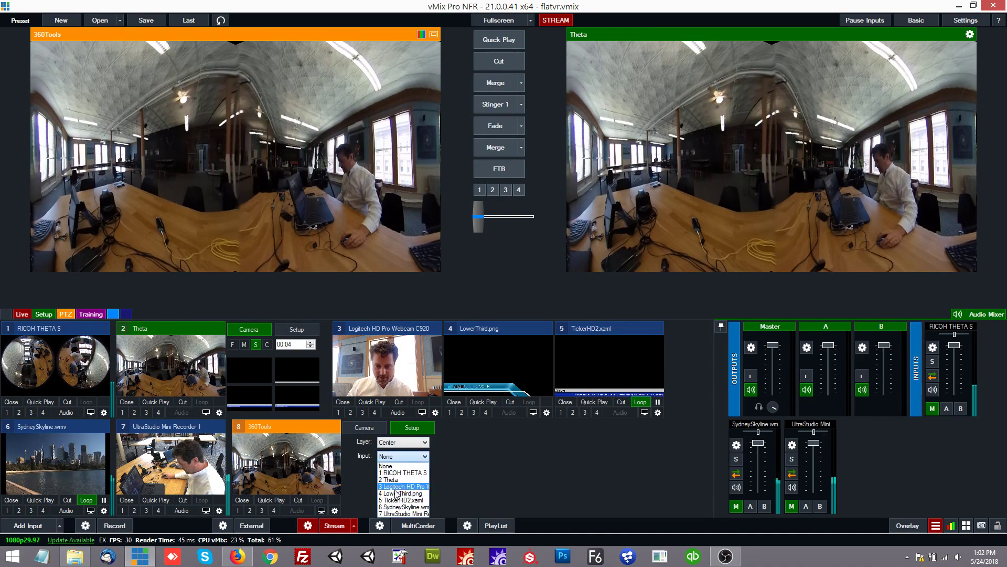
left_click(391, 486)
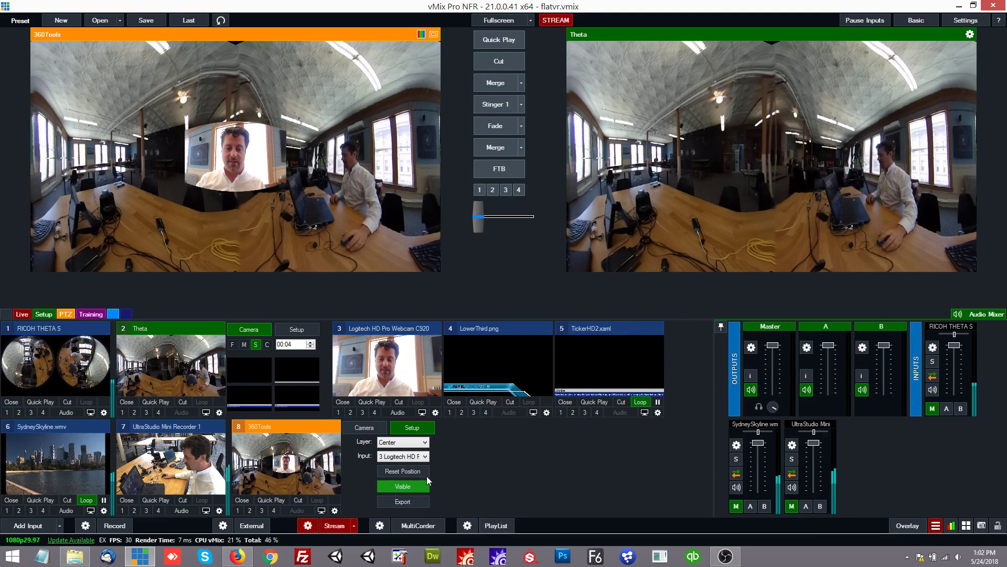
- Place LowerThird.png in the Right layer and the UltraStudio Mini Recorder in the Left layer
left_click(424, 443)
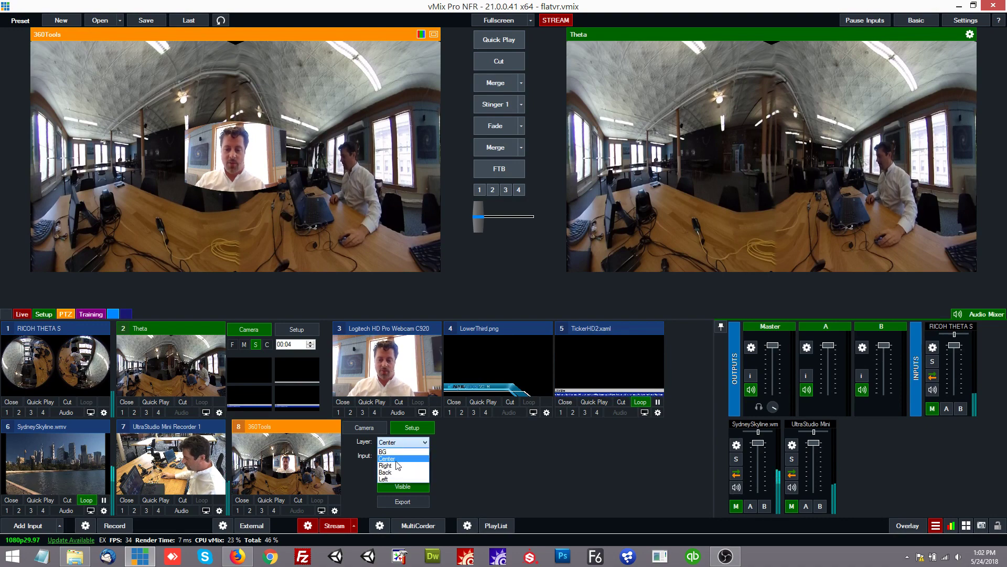
left_click(394, 465)
left_click(401, 456)
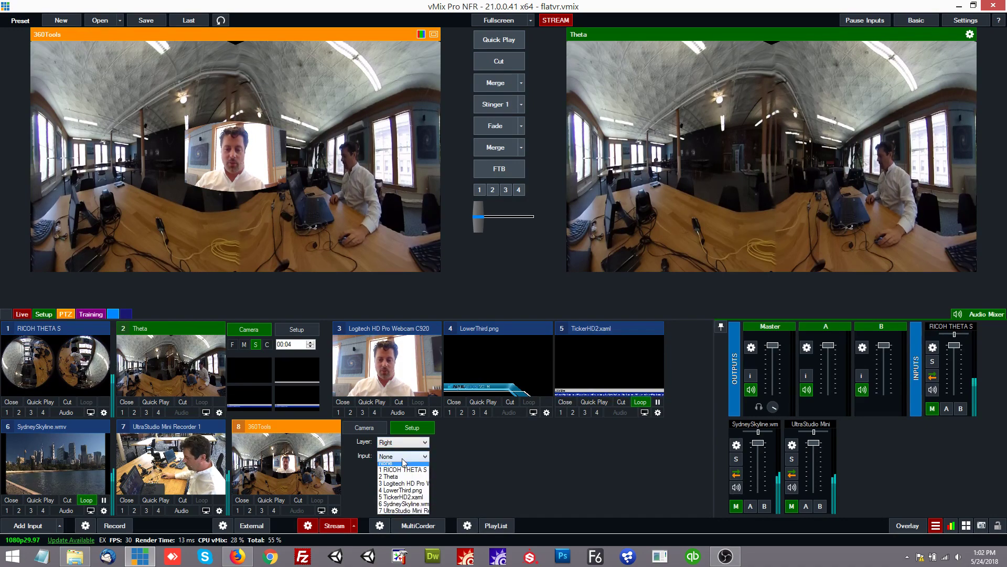
left_click(402, 494)
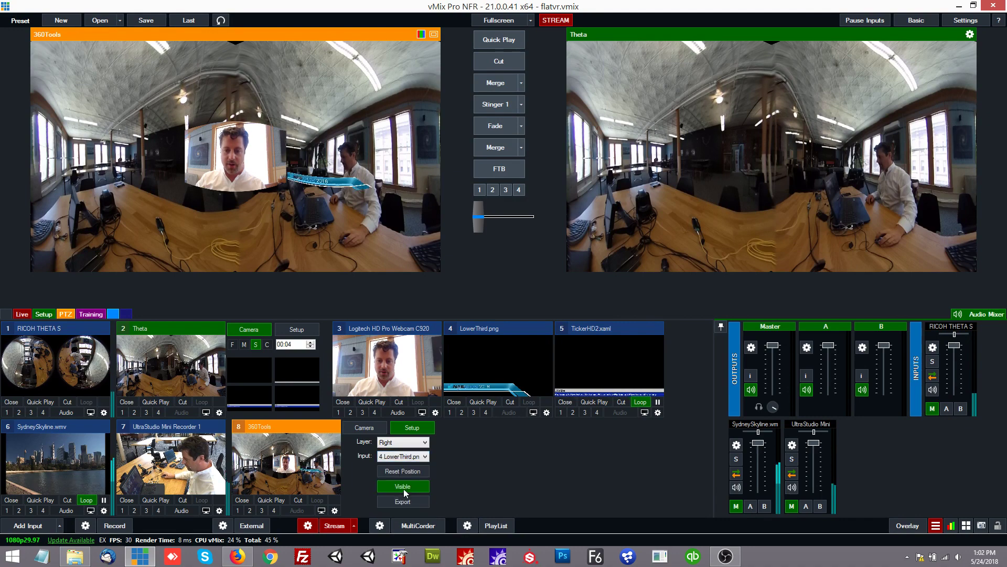
left_click(396, 443)
left_click(388, 479)
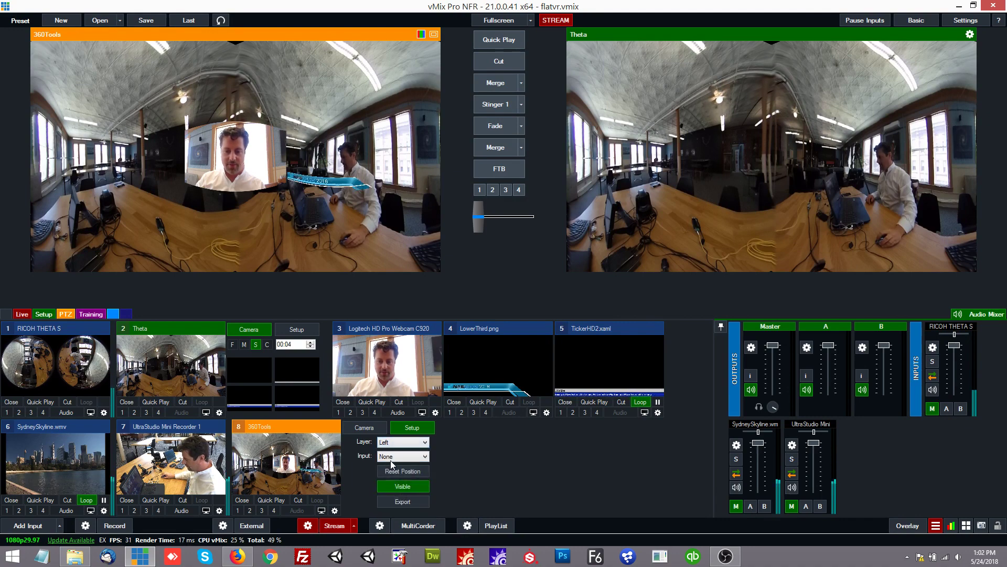
left_click(391, 456)
left_click(397, 513)
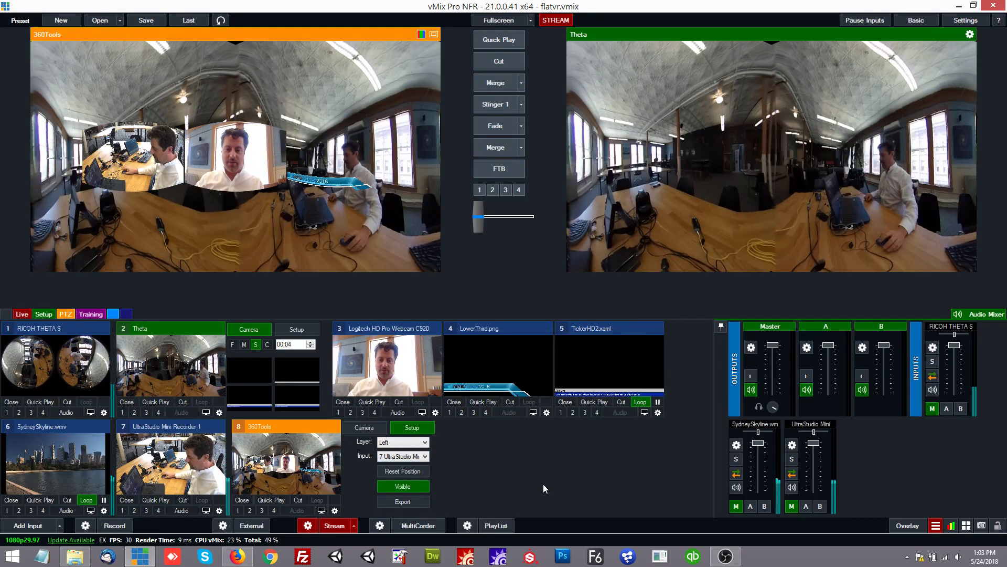
- Clear the Left layer, feed UltraStudio Mini to the Back layer, and cut 360Tools live
left_click(403, 457)
left_click(396, 467)
left_click(402, 442)
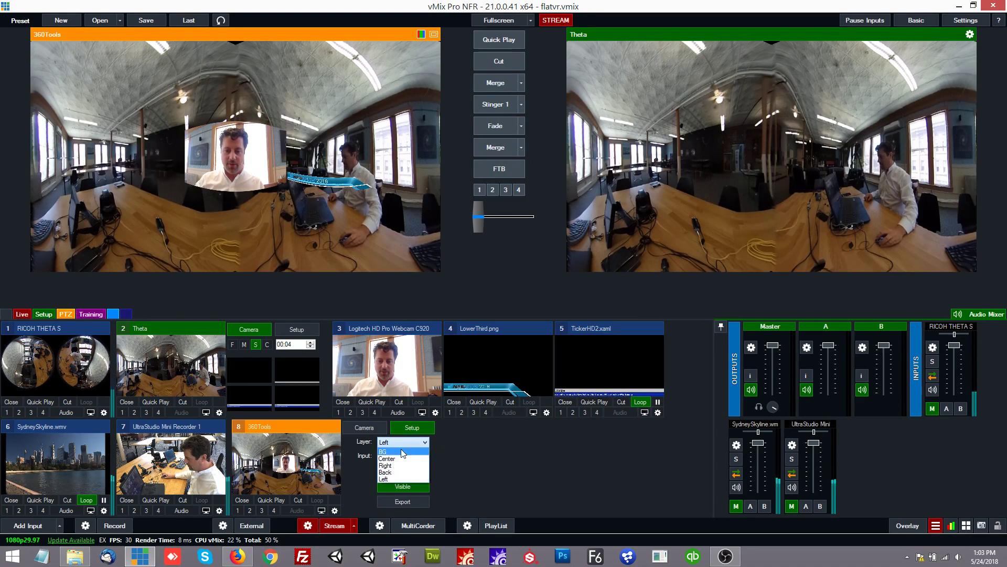
left_click(401, 460)
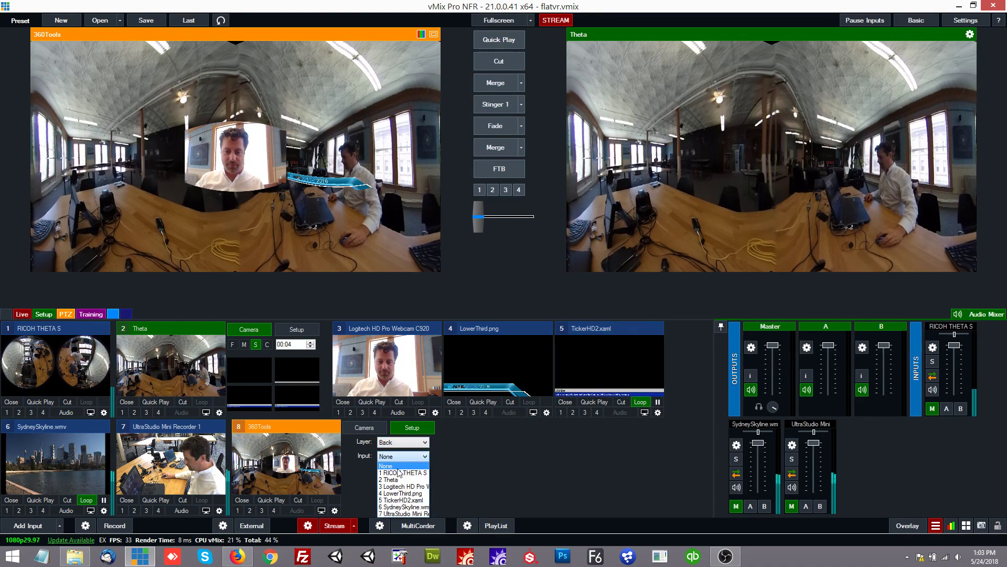
left_click(397, 513)
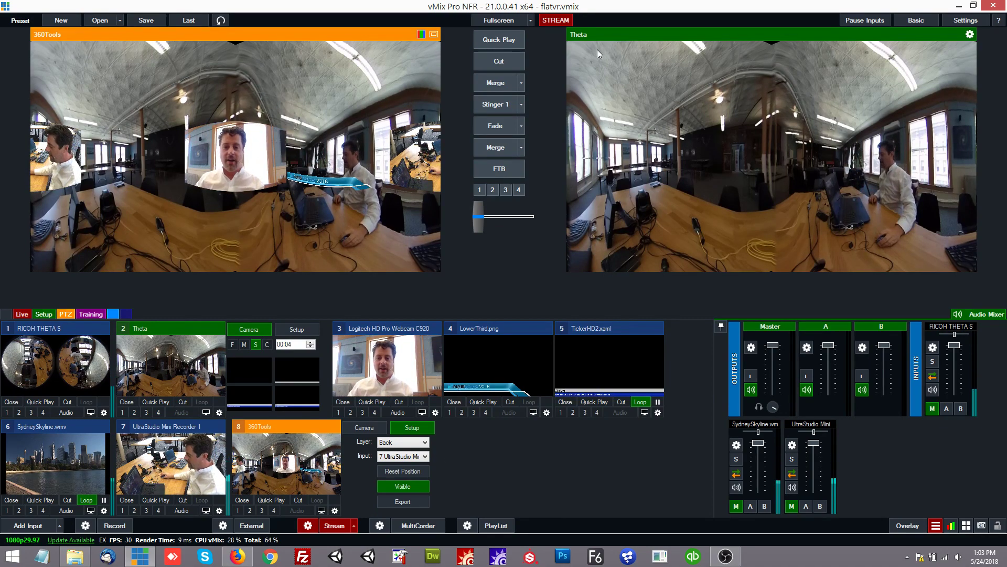
left_click(499, 60)
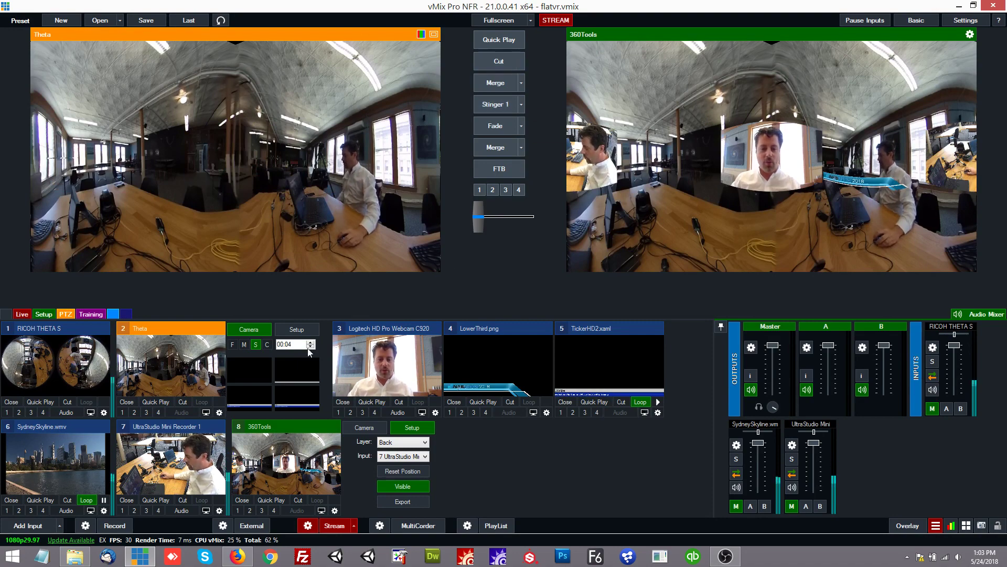
- Overlay TickerHD2.xaml on the Theta input via Multi View, start it scrolling, then switch to Firefox
left_click(217, 413)
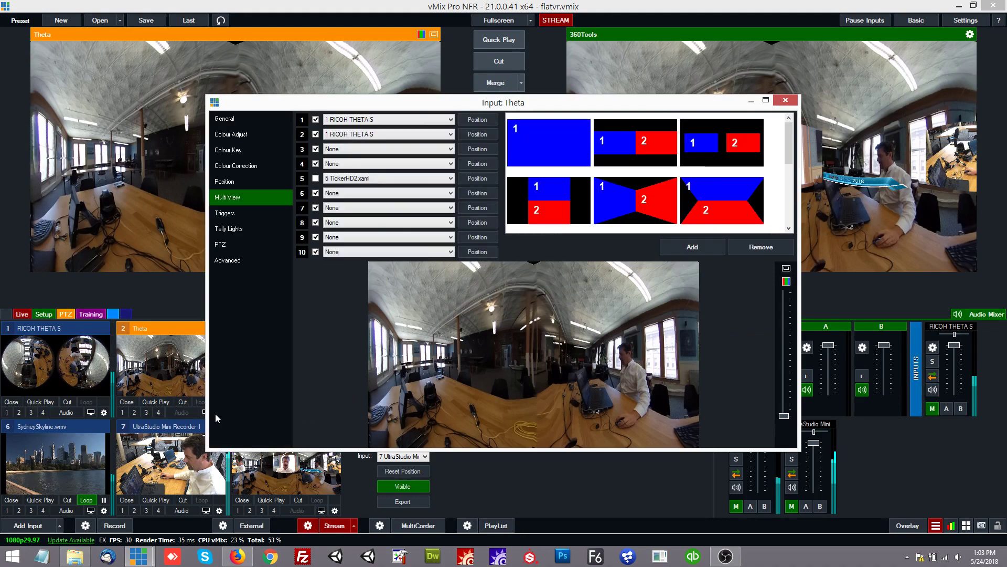
left_click(315, 179)
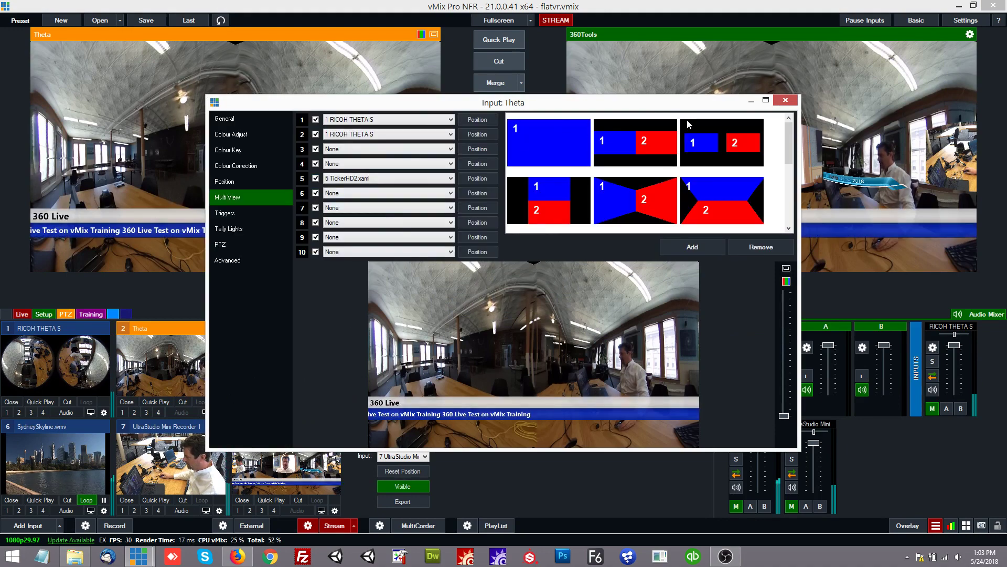
left_click(785, 101)
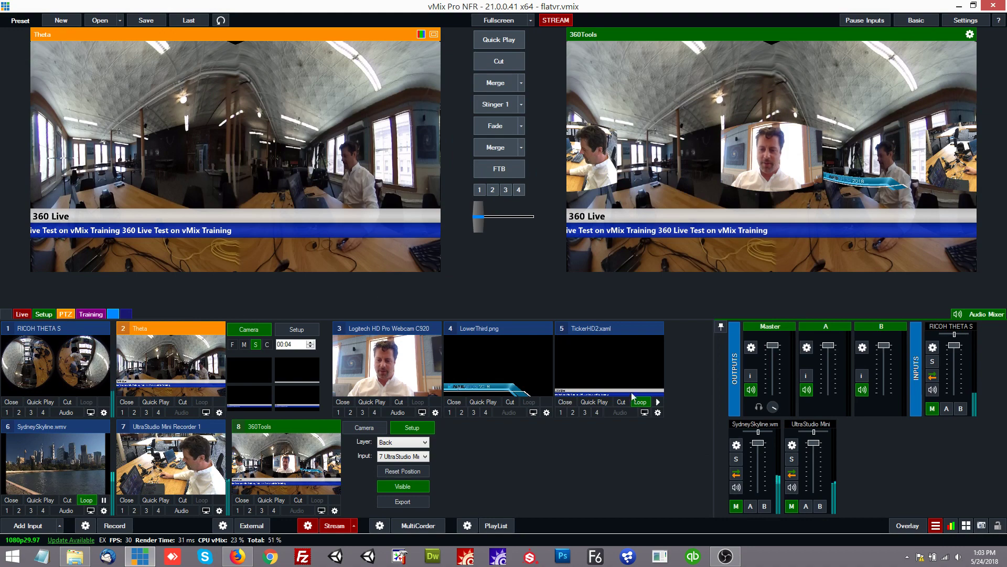
left_click(658, 401)
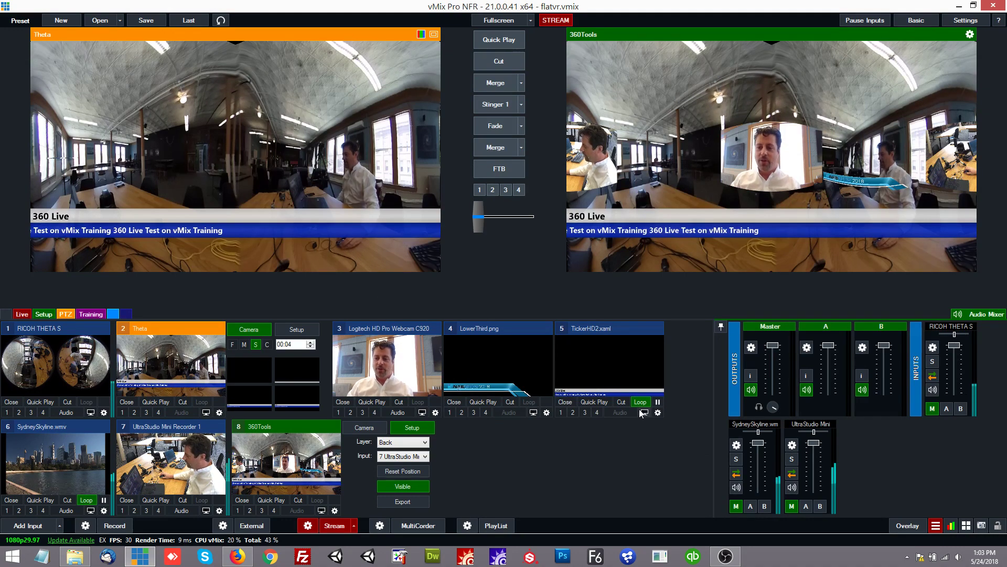
left_click(271, 548)
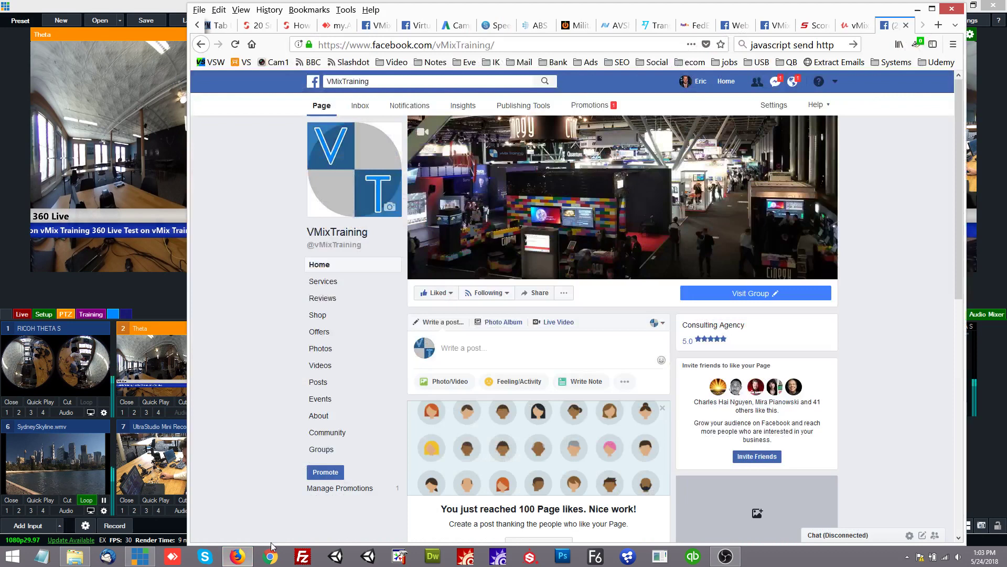
- Reload Facebook, go to the vMixTraining group, and open the live '360 Live Stream Test' video
left_click(235, 44)
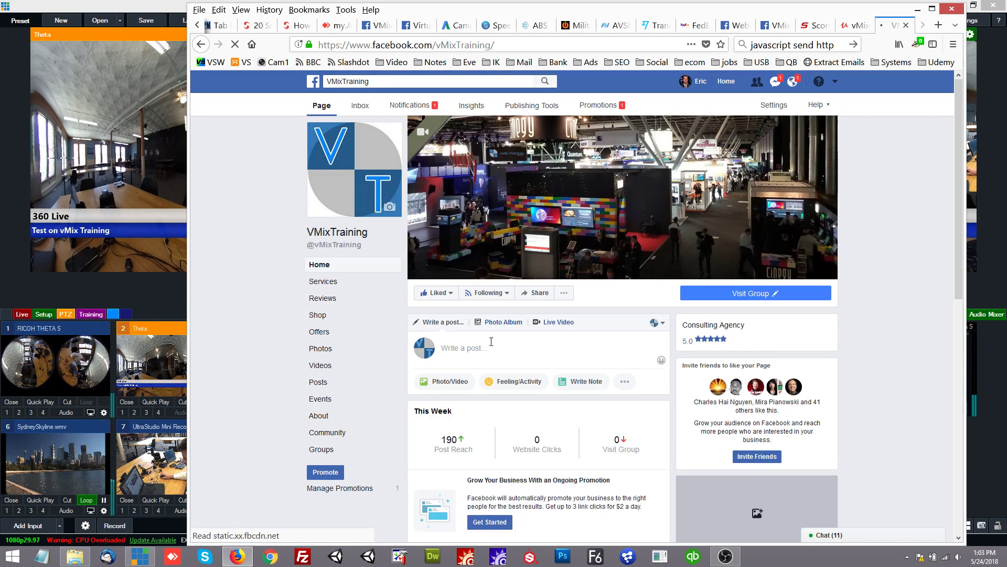
scroll(491, 346, "down", 4)
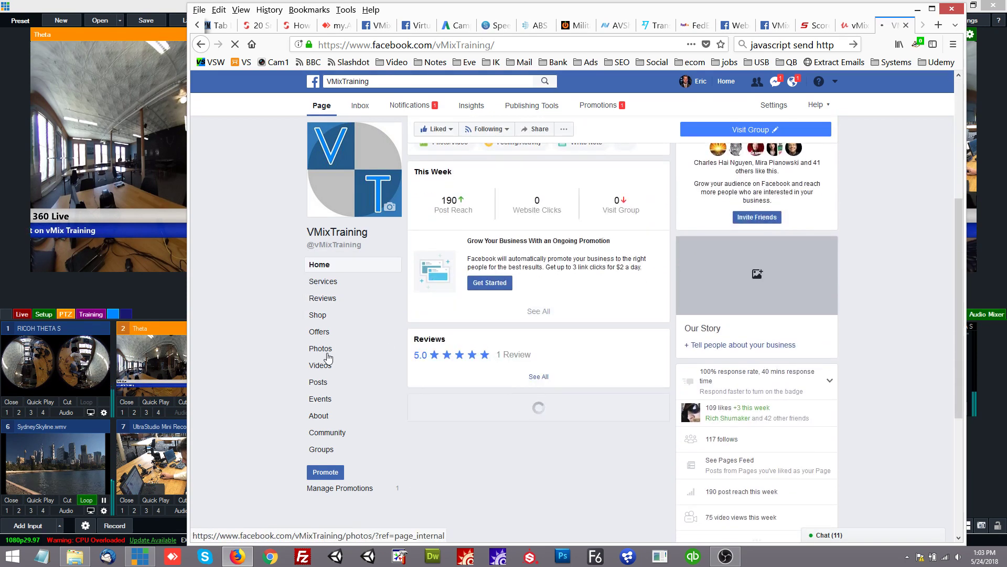
left_click(732, 84)
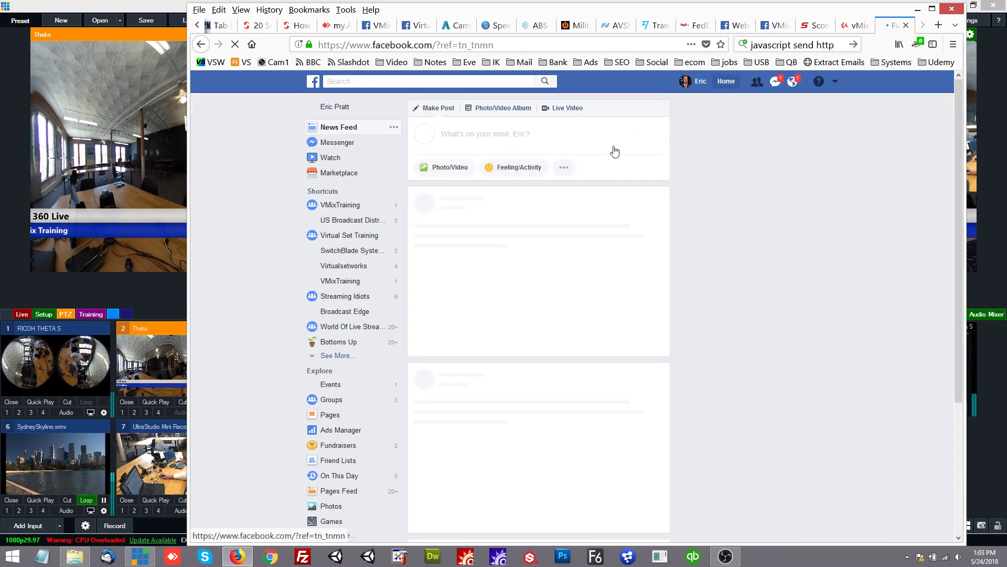
left_click(338, 206)
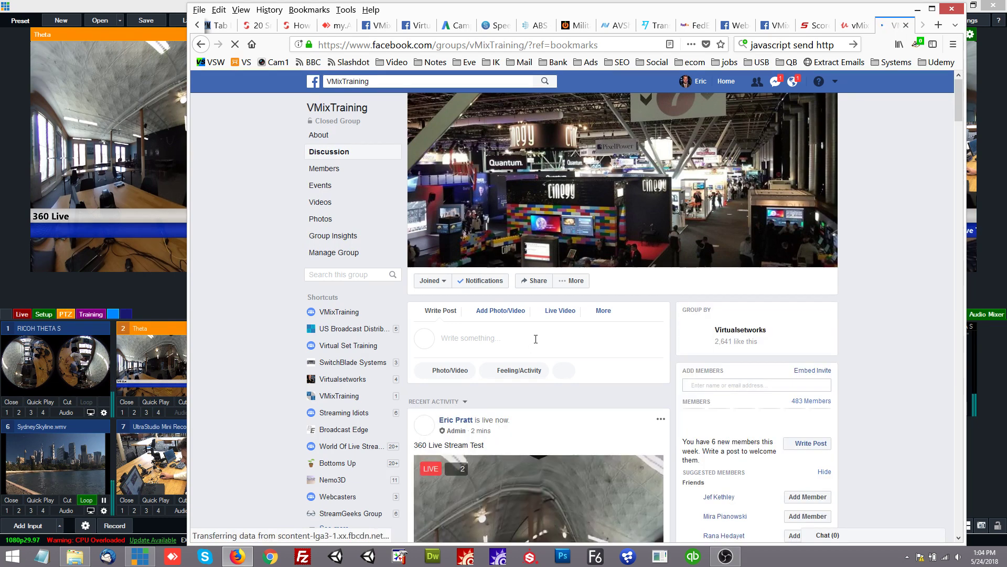
scroll(535, 338, "down", 5)
scroll(535, 343, "down", 1)
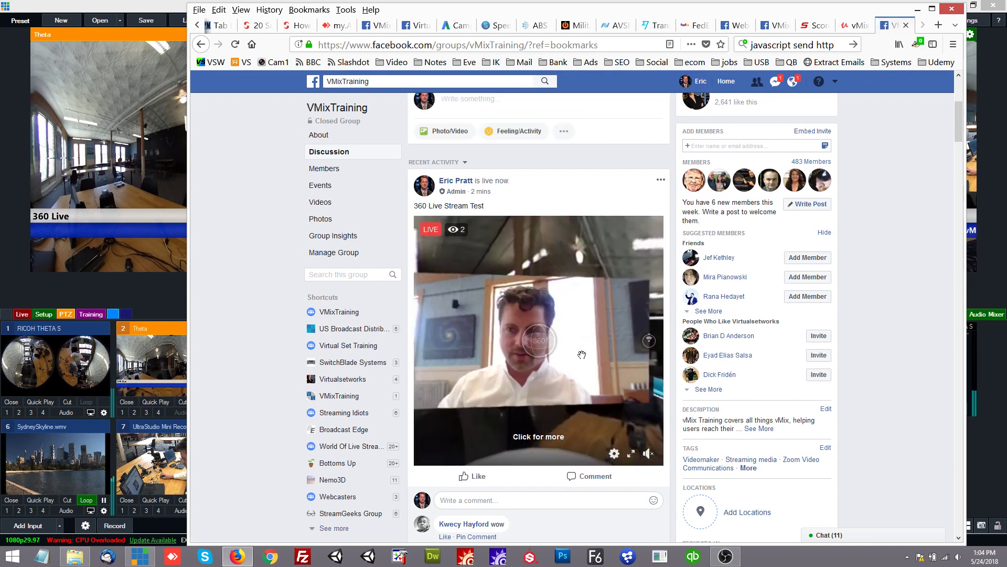
left_click_drag(582, 355, 576, 358)
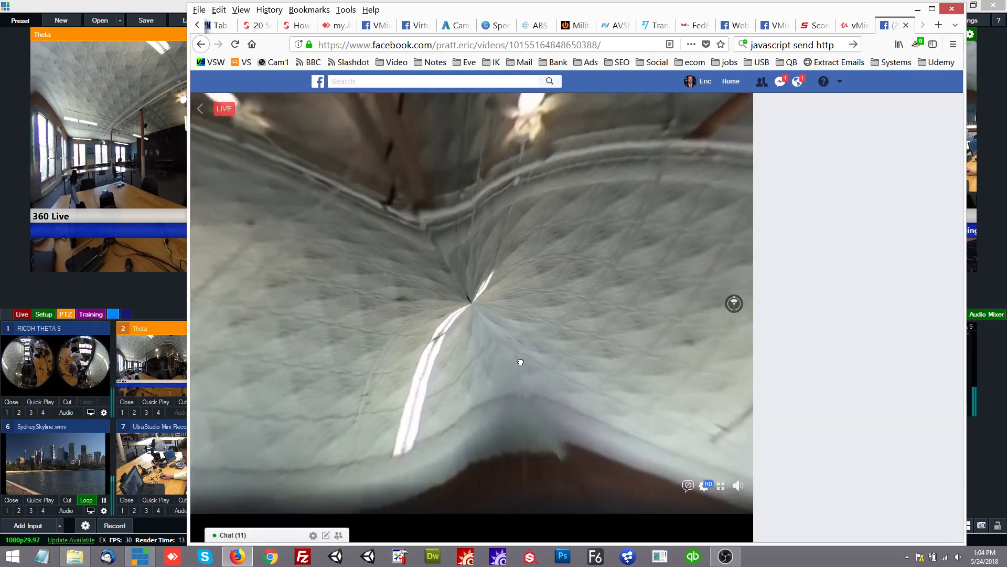
- Pan the 360 stream to check the room, 360 Live logo, desk and NAB 2018 graphic, then return to vMix
left_click_drag(521, 360, 488, 184)
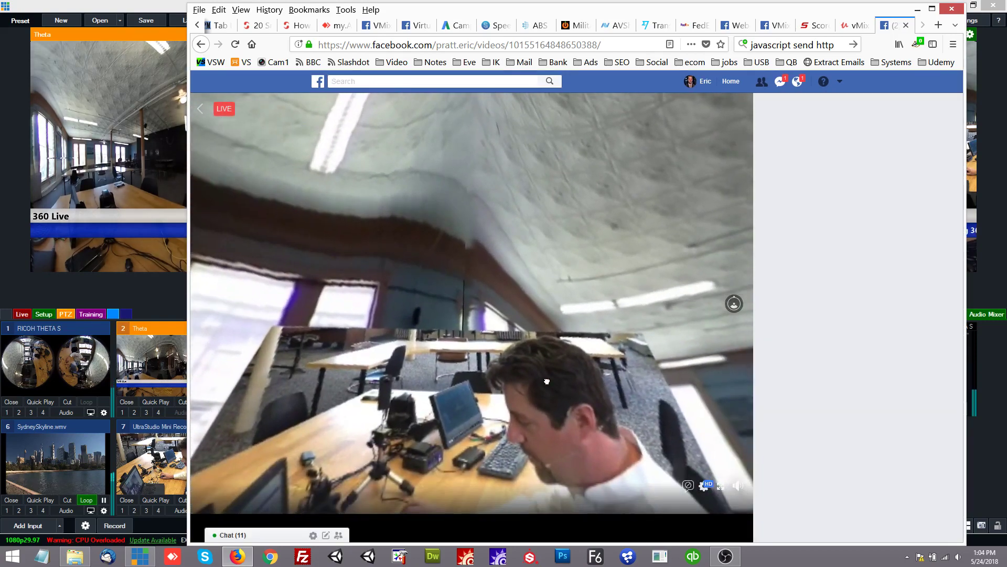
left_click_drag(547, 382, 592, 296)
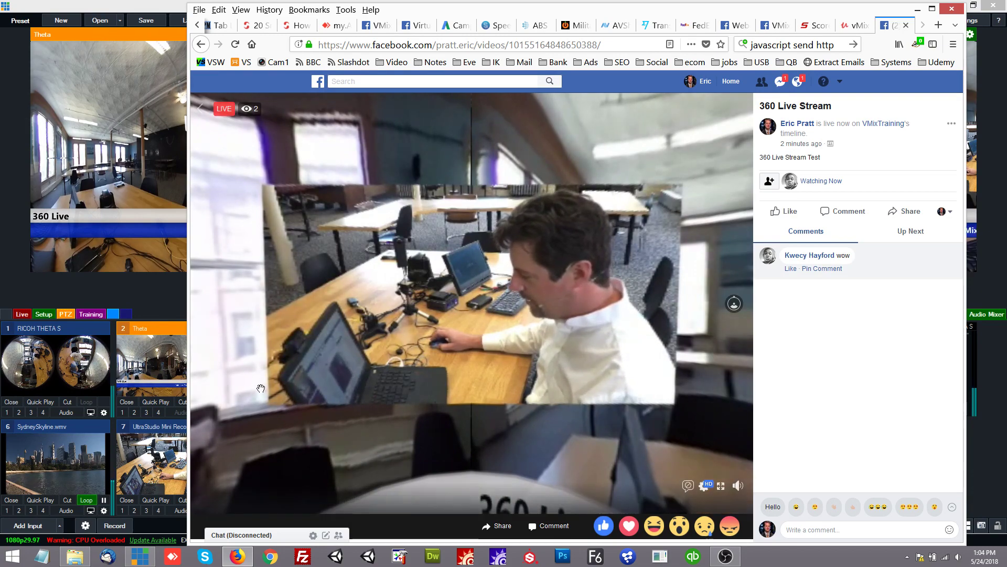
left_click_drag(604, 342, 471, 425)
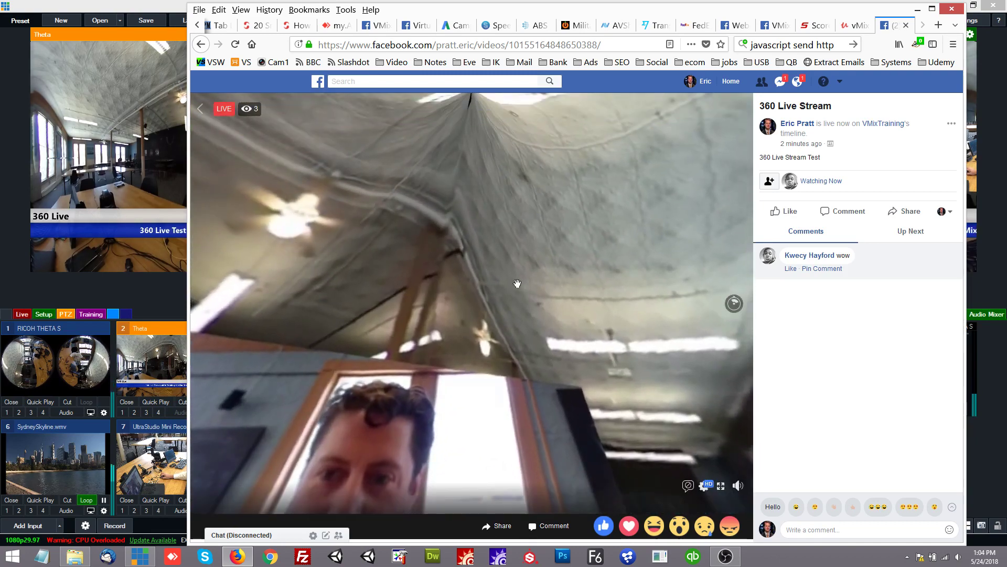
left_click_drag(440, 379, 456, 265)
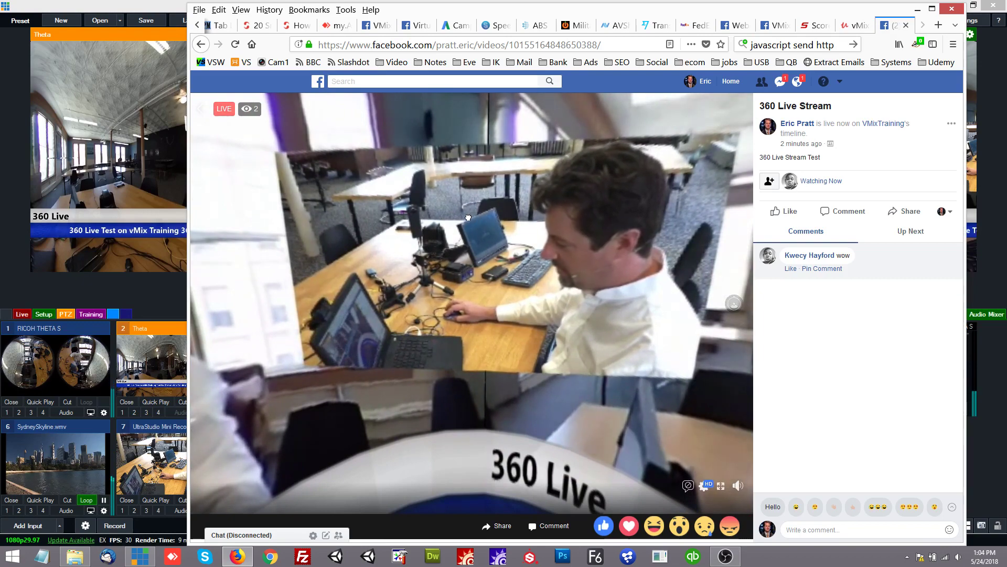
left_click_drag(464, 238, 505, 323)
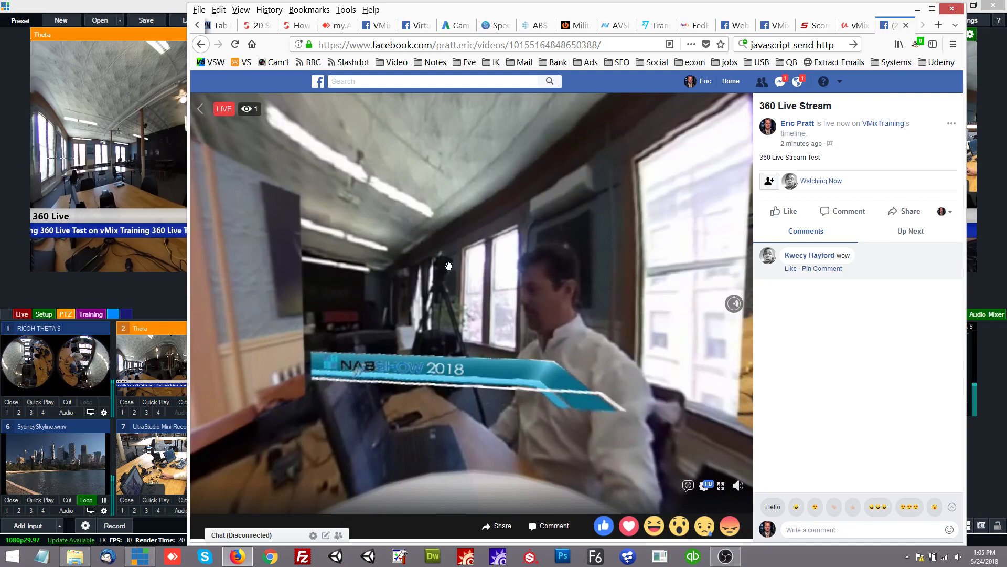
left_click_drag(449, 266, 190, 276)
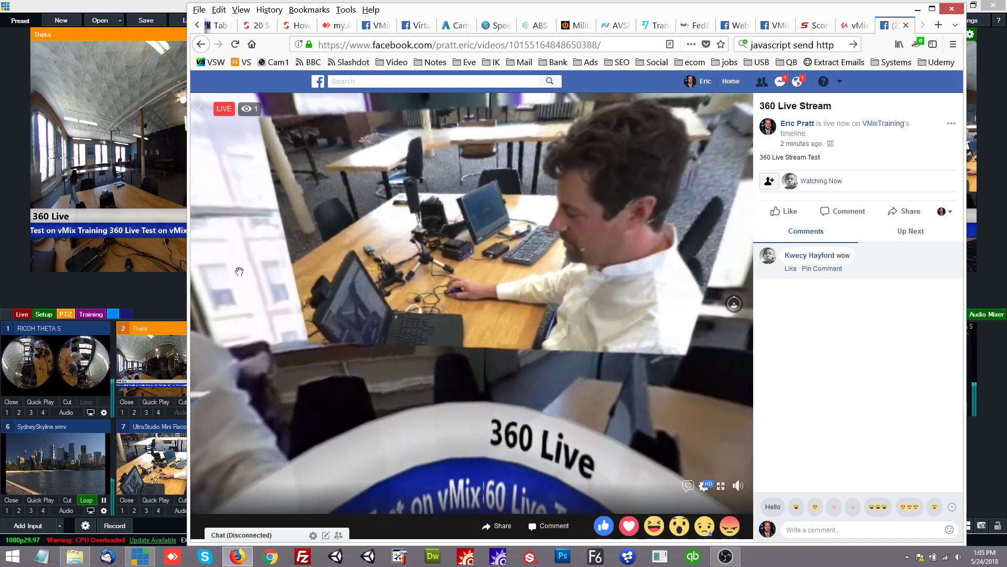
left_click(184, 103)
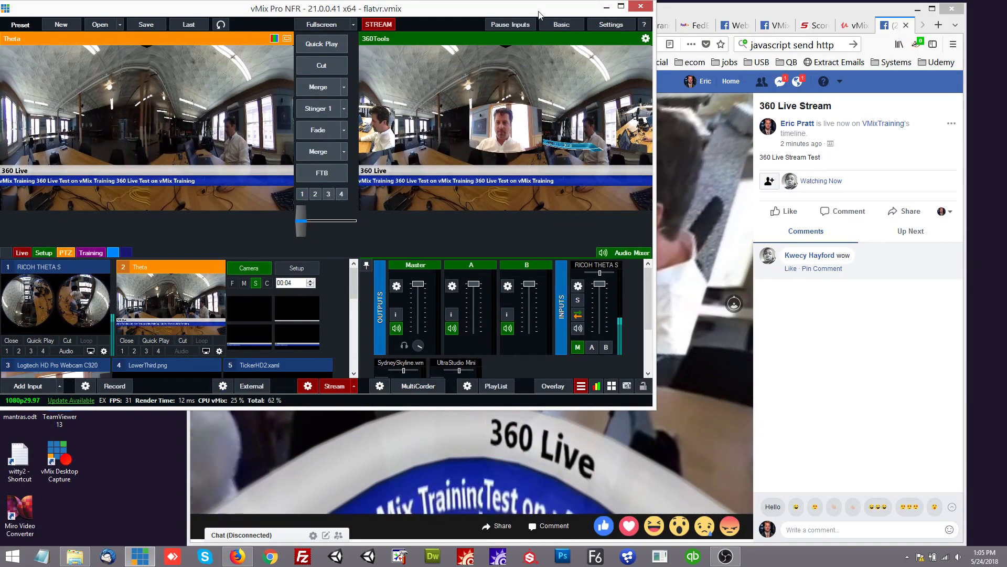
- Maximize vMix and cut the UltraStudio Mini Recorder 1 camera to the live output
double_click(539, 11)
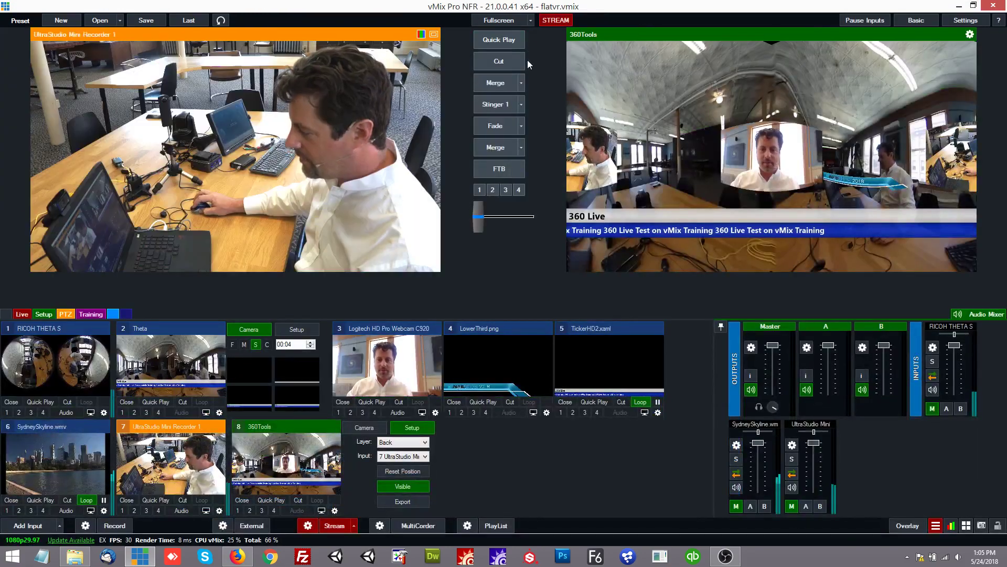
left_click(500, 61)
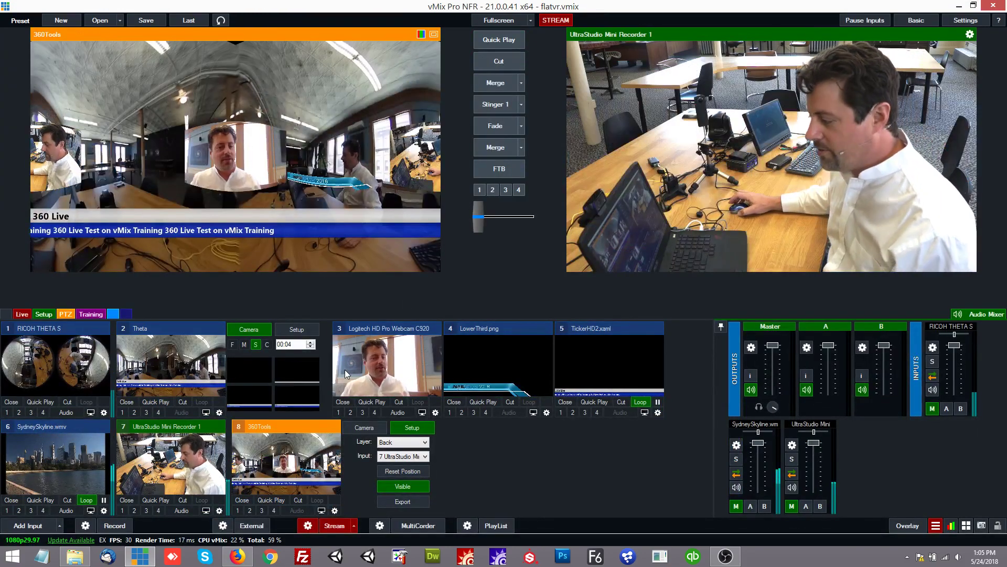